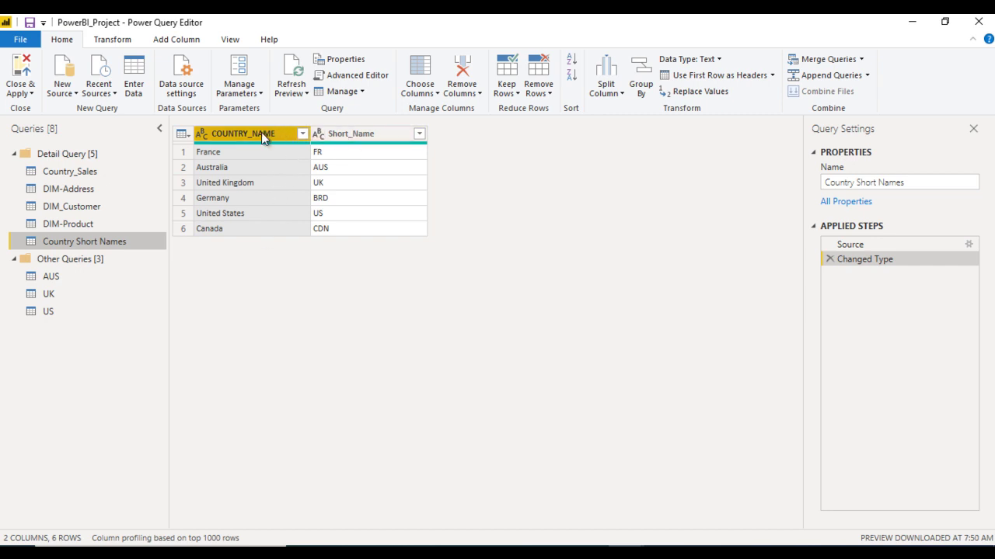
# Step: Check the Short_Name column in Country Short Names, and open the DIM-Address query with its COUNTRY_NAME column selected
pyautogui.click(369, 139)
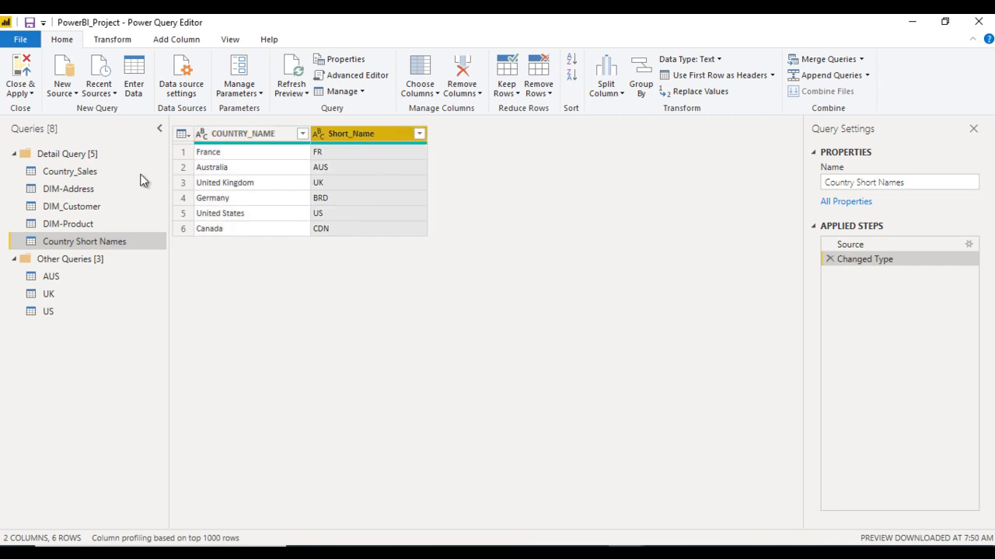
pyautogui.click(103, 191)
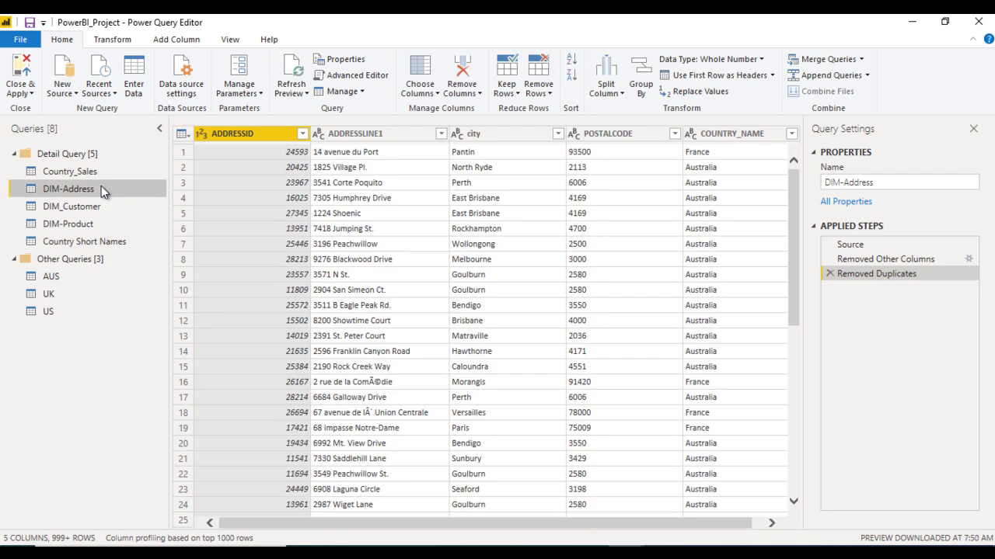
pyautogui.click(696, 136)
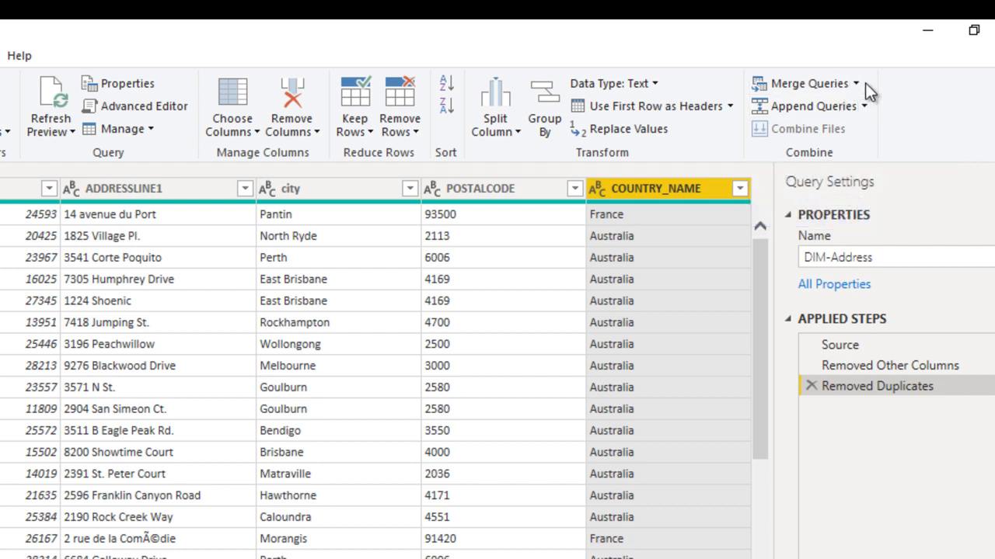
pyautogui.click(857, 83)
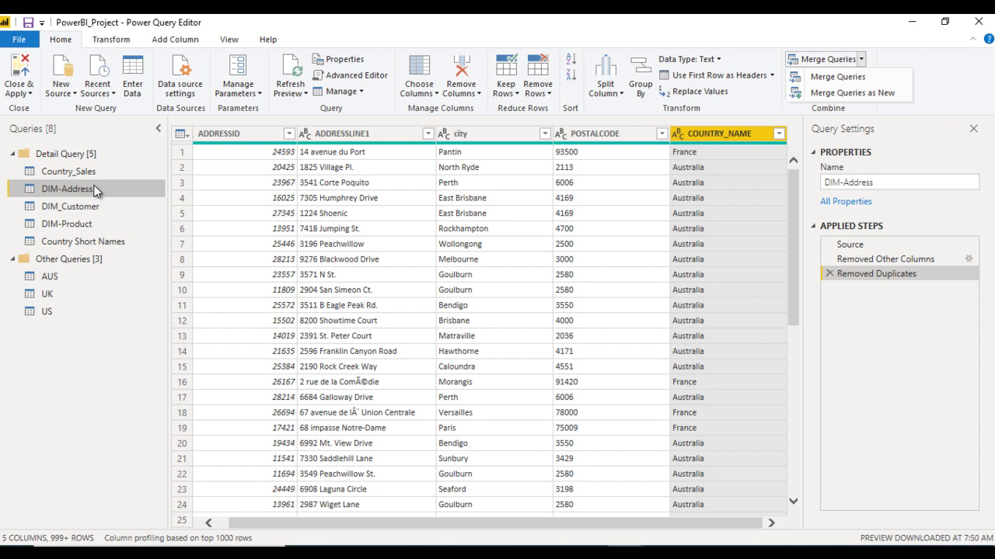
pyautogui.click(873, 94)
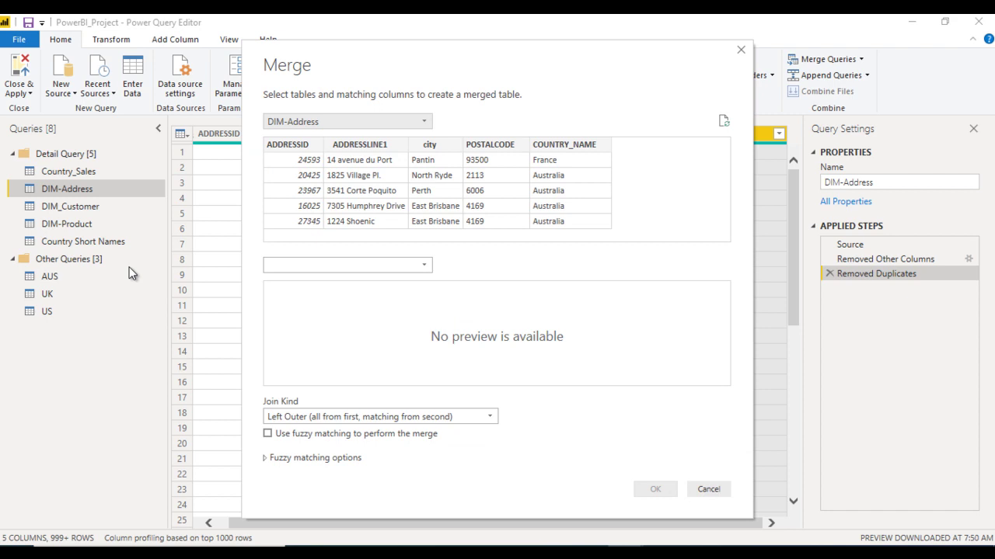
pyautogui.click(741, 49)
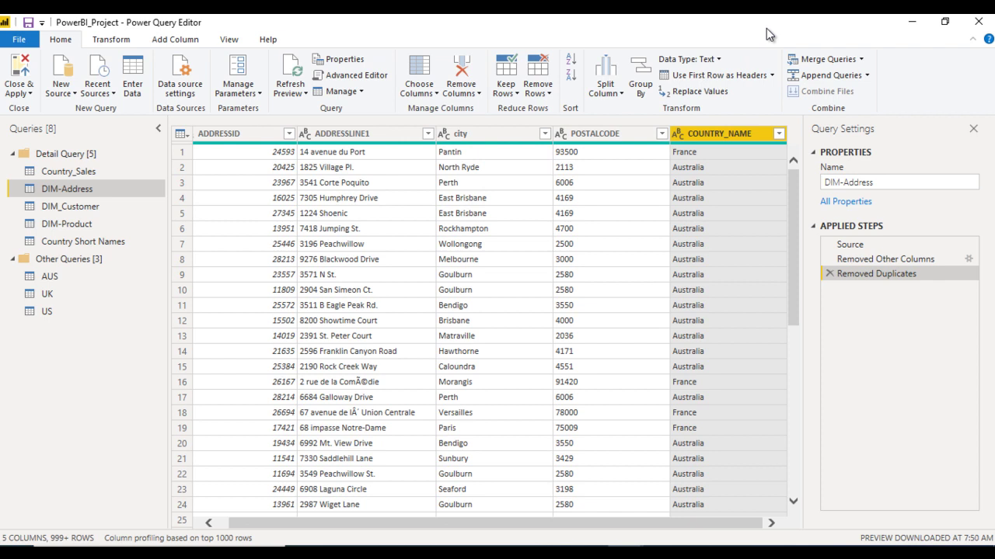
# Step: Set up a merge of DIM-Address with Country Short Names, matching COUNTRY_NAME in both tables, and review the available join kinds
pyautogui.click(862, 59)
pyautogui.click(873, 76)
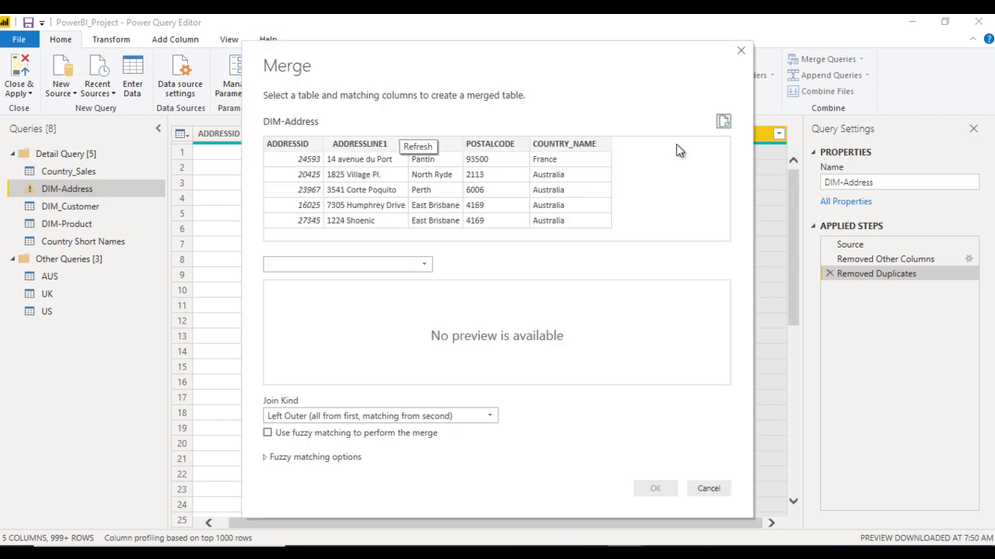
pyautogui.click(296, 148)
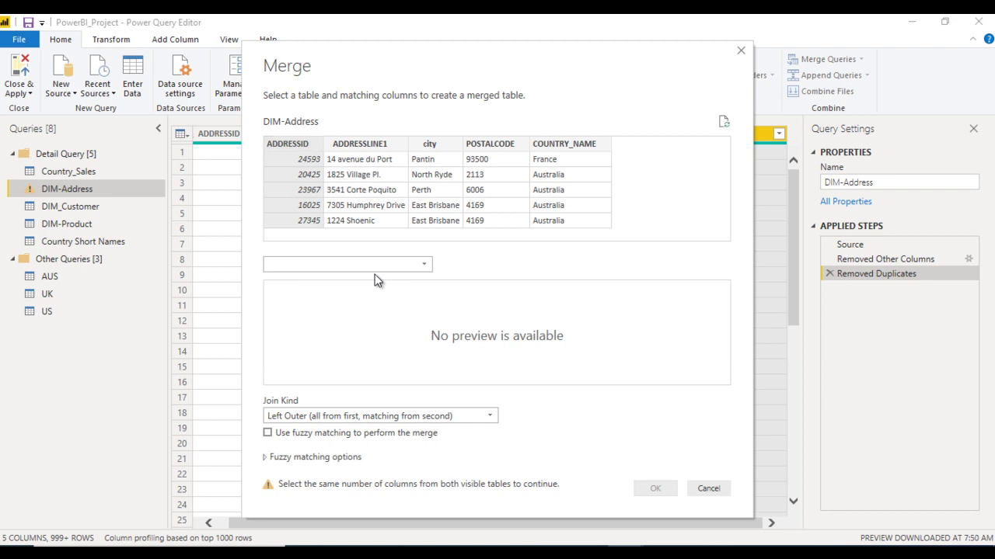
pyautogui.click(354, 266)
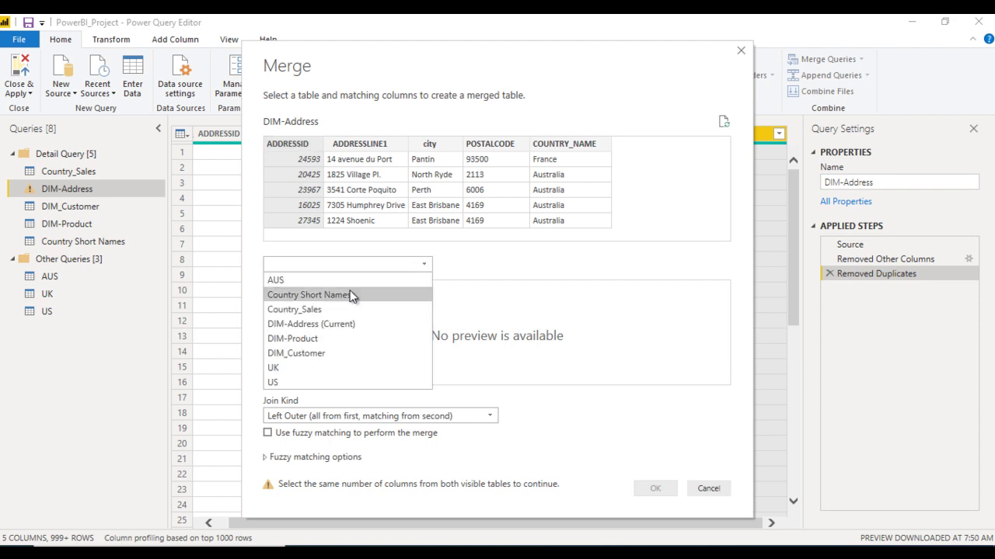
pyautogui.click(358, 297)
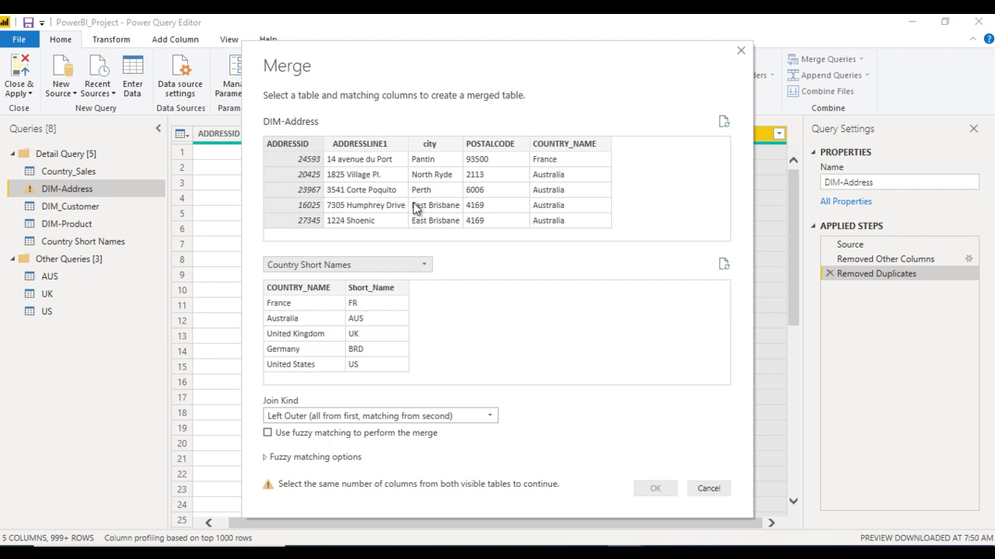
pyautogui.click(576, 148)
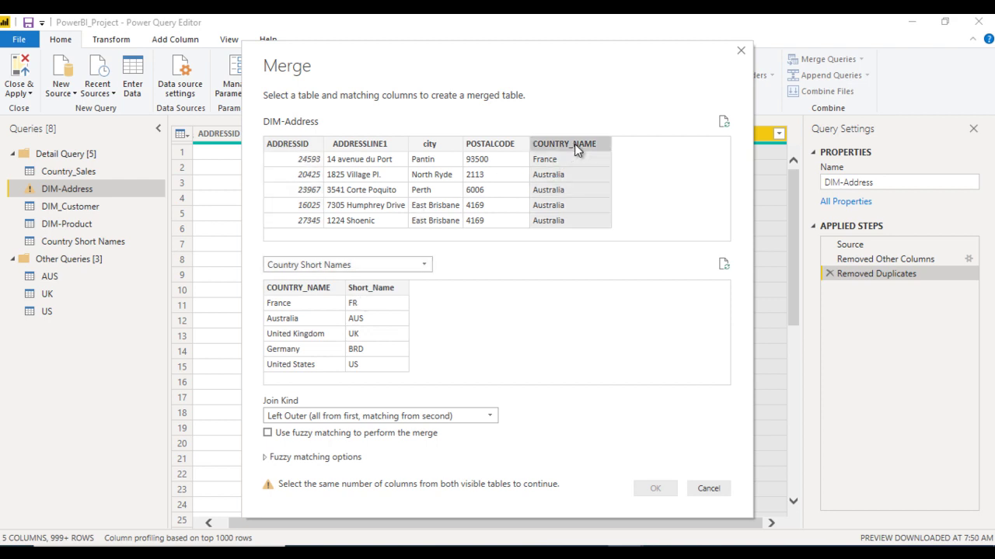
pyautogui.click(307, 291)
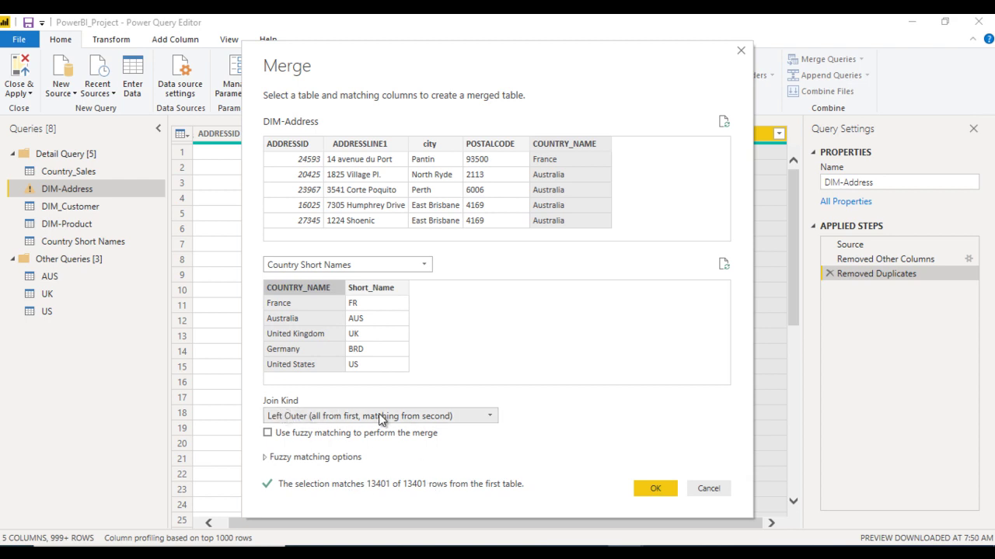
pyautogui.click(482, 415)
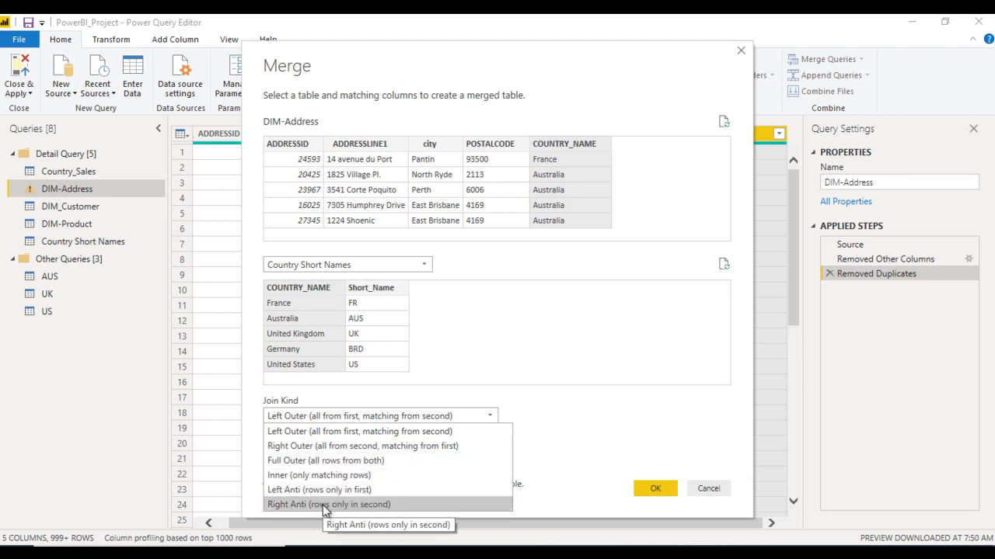
pyautogui.click(526, 433)
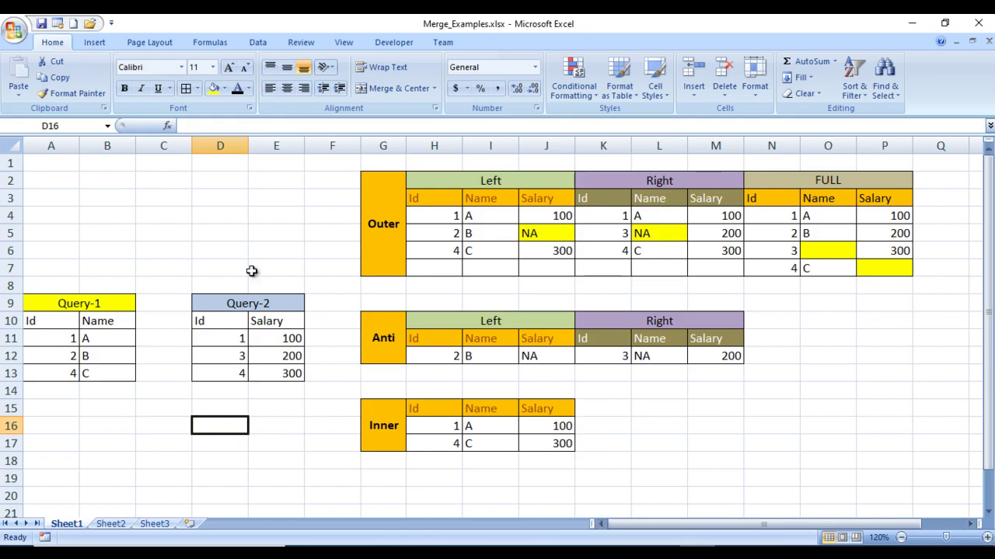
# Step: Switch to Merge_Examples.xlsx in Excel and examine the Id, Name and Salary columns of Query-1 and Query-2
pyautogui.click(60, 302)
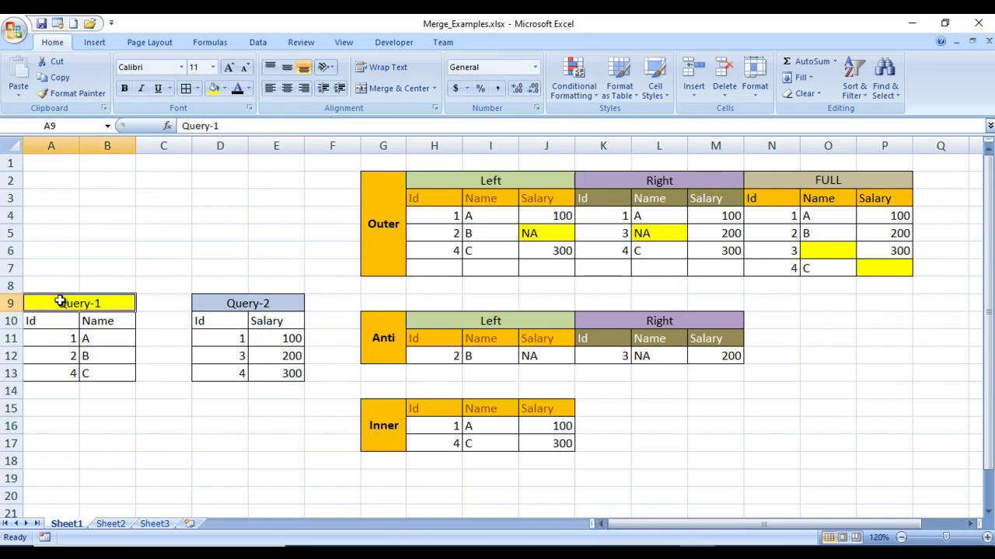
pyautogui.click(253, 305)
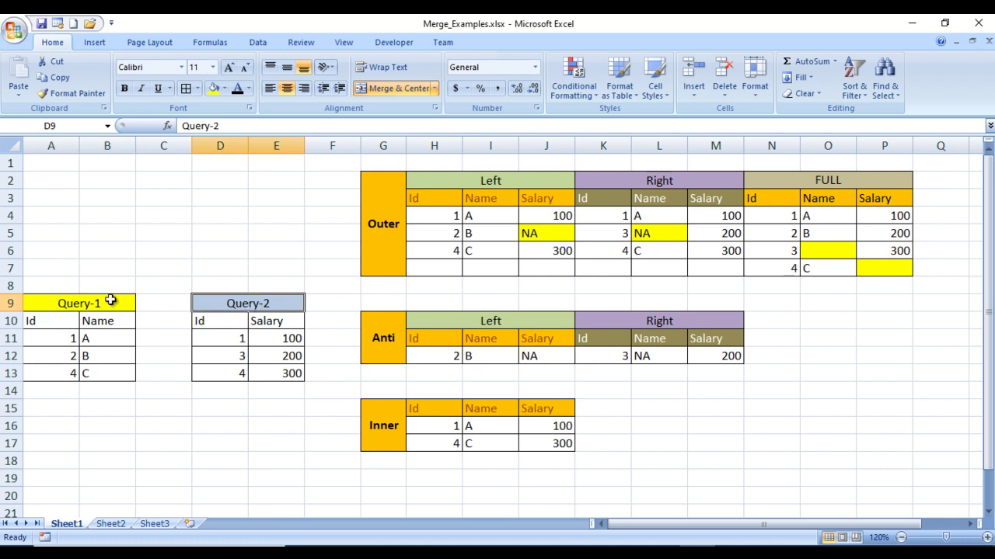
pyautogui.click(48, 324)
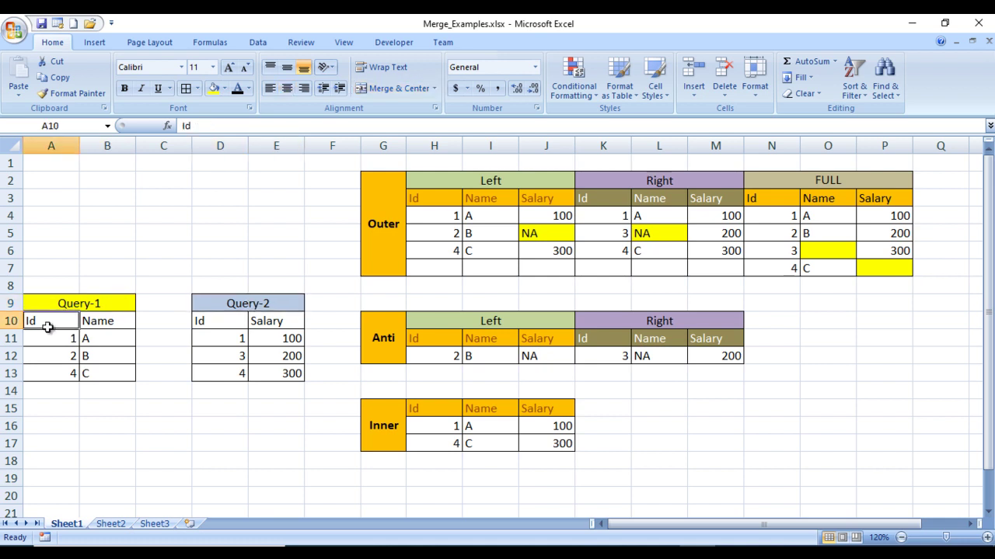
pyautogui.click(121, 321)
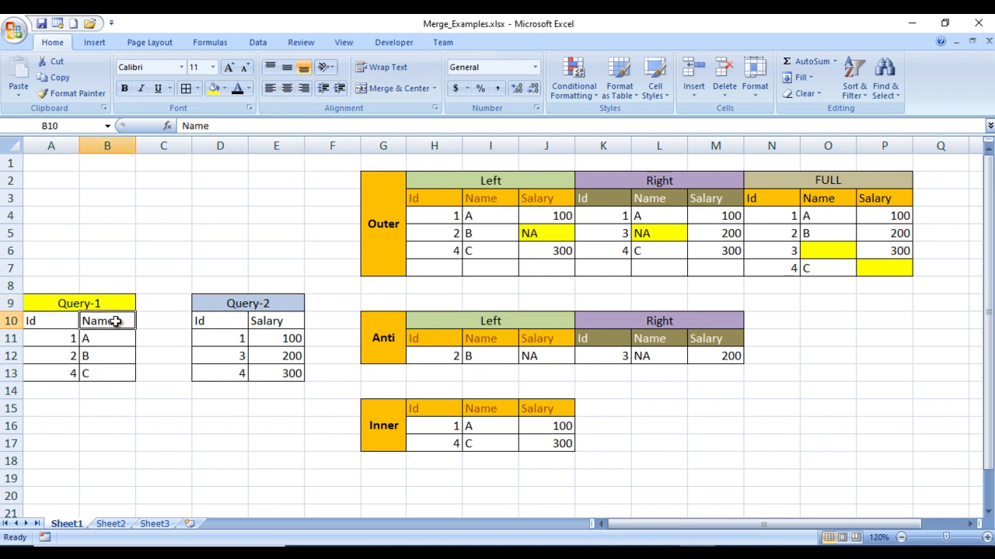
pyautogui.click(202, 324)
pyautogui.click(272, 321)
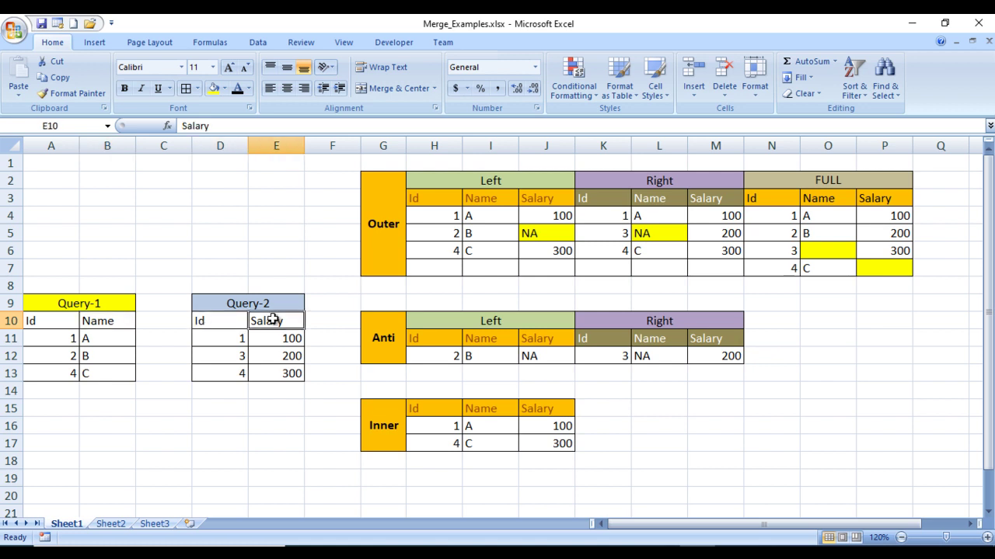
pyautogui.click(51, 340)
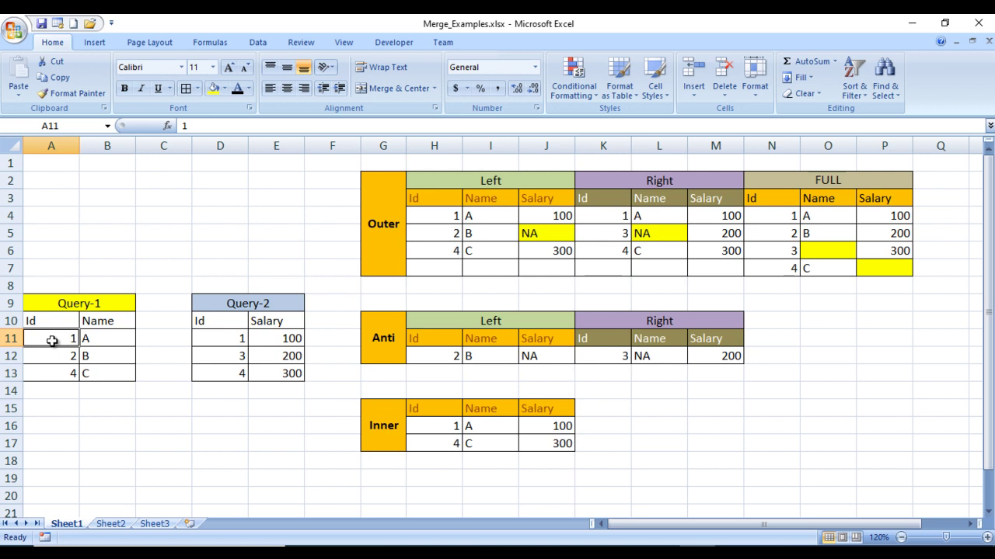
pyautogui.click(222, 339)
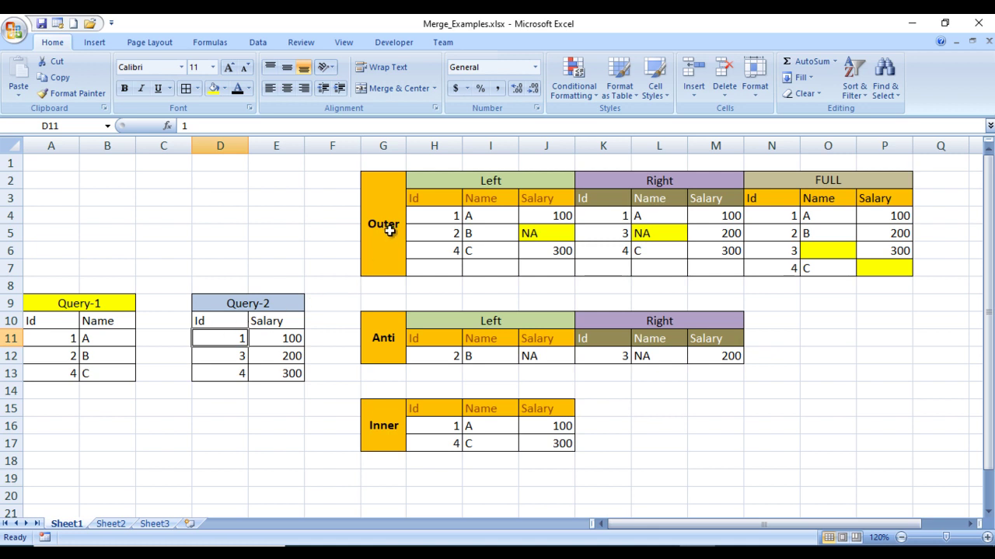
# Step: Examine the Left Outer example table, checking its Id rows and the highlighted Salary cell against the two source queries
pyautogui.click(389, 229)
pyautogui.click(545, 180)
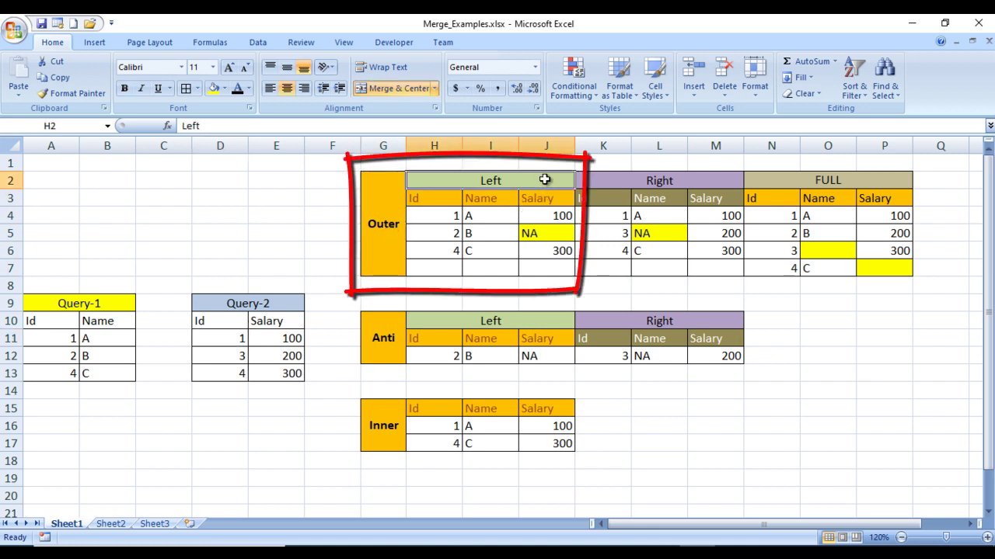
pyautogui.hotkey('shift', 'Down')
pyautogui.hotkey('shift', 'Down')
pyautogui.hotkey('shift', 'Down')
pyautogui.hotkey('shift', 'Down')
pyautogui.press('Down')
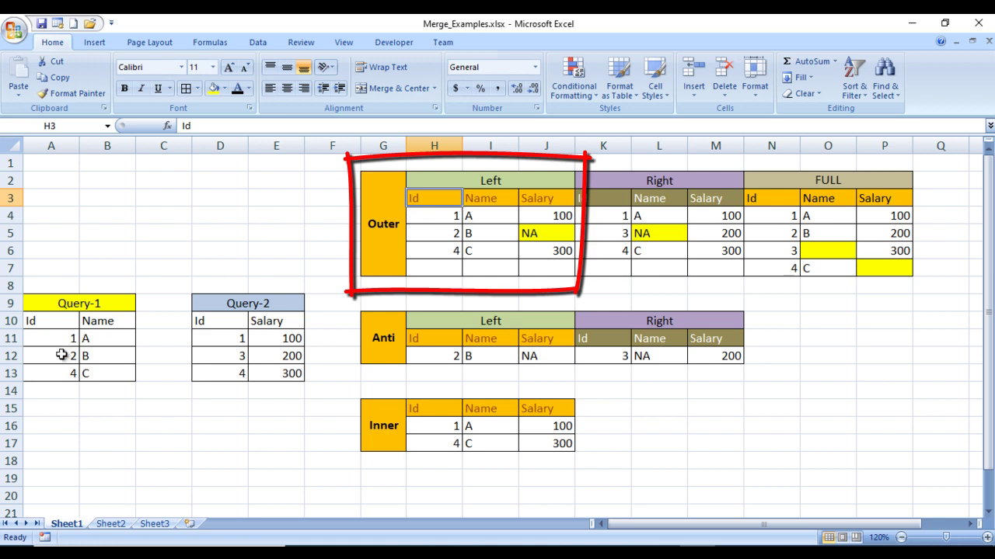
pyautogui.click(431, 217)
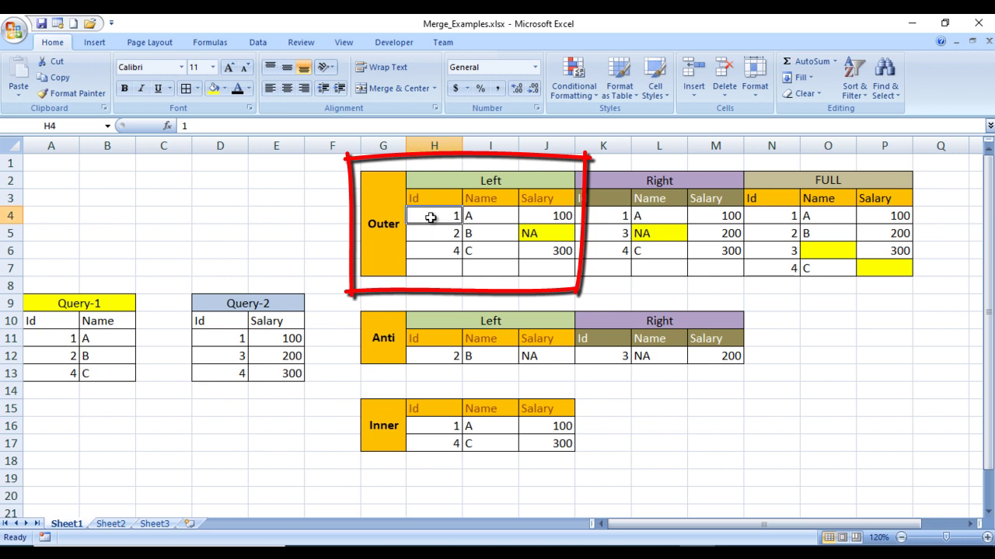
pyautogui.click(435, 248)
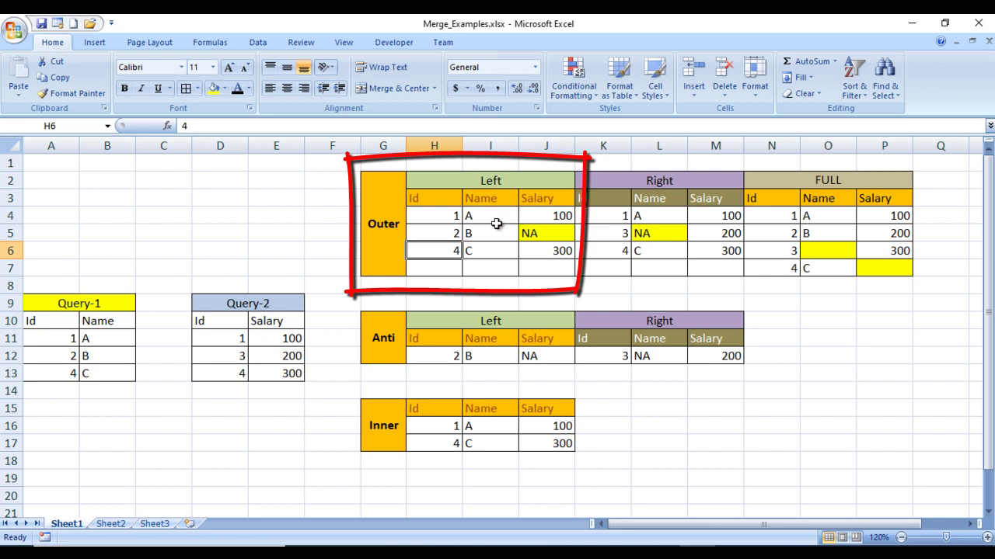
pyautogui.click(564, 233)
pyautogui.click(585, 285)
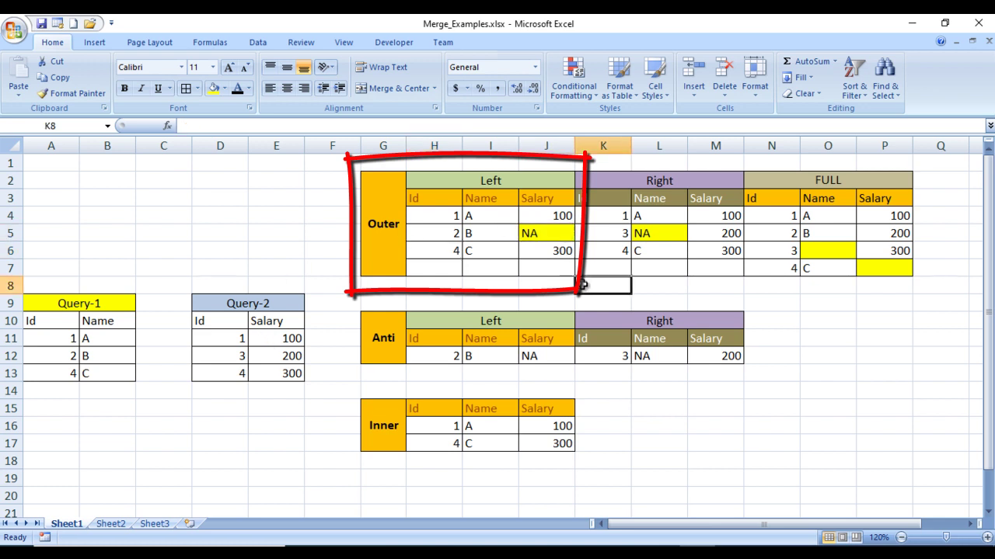
# Step: Examine the Right Outer example table, checking the Name values for each Id that comes from Query-2
pyautogui.click(648, 182)
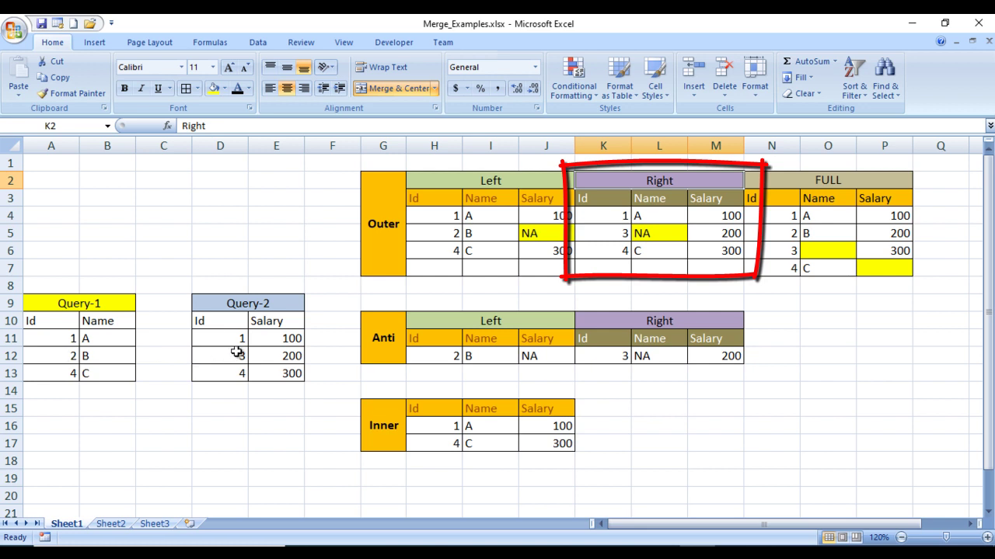
pyautogui.click(651, 233)
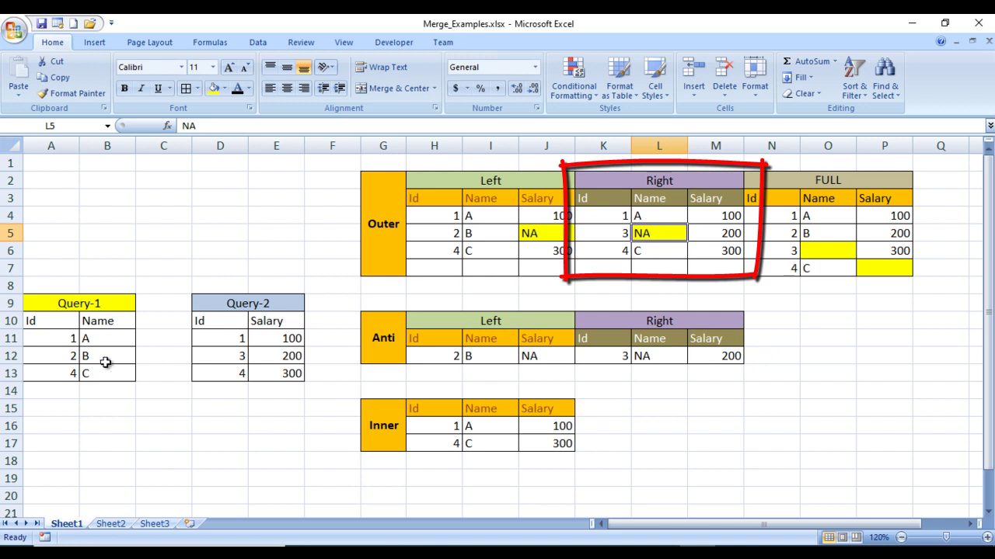
pyautogui.click(651, 215)
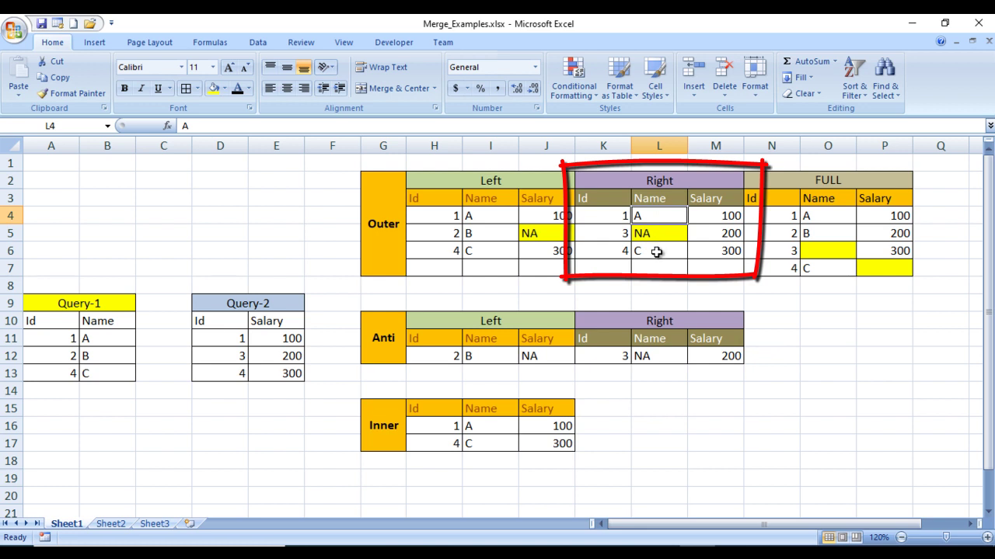
pyautogui.click(657, 252)
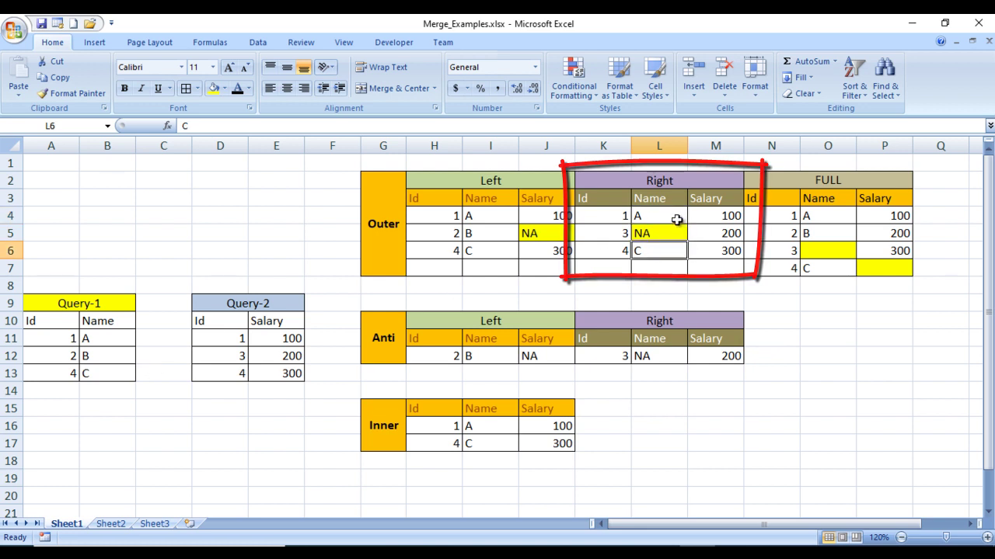
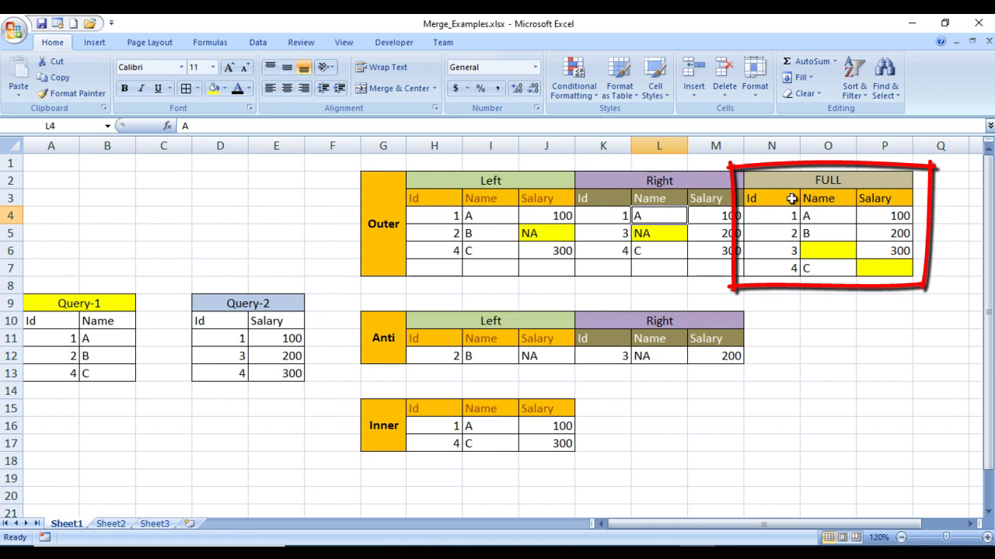
# Step: Examine the Full Outer example table, checking its Id rows and the Name and Salary values of the first row
pyautogui.click(785, 201)
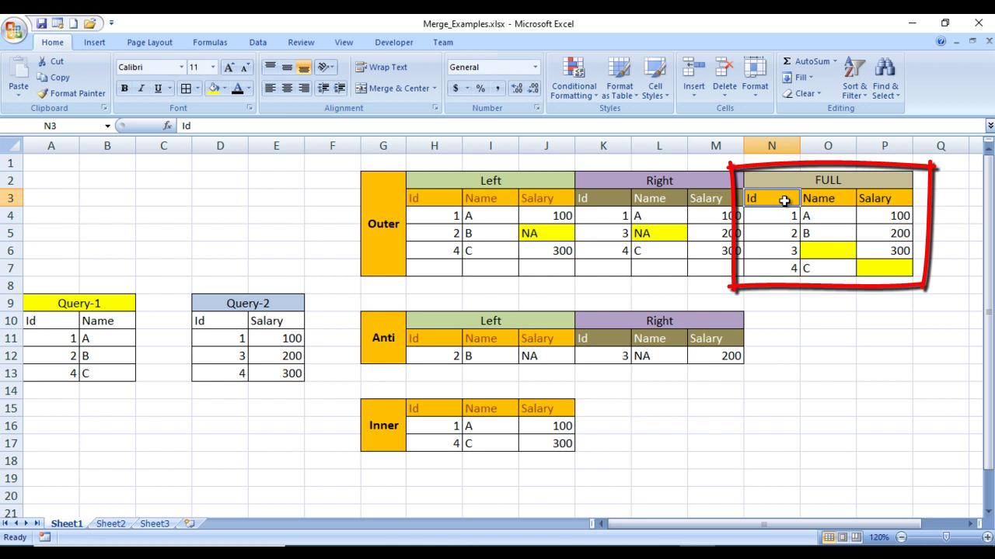
pyautogui.moveTo(780, 215); pyautogui.dragTo(780, 230)
pyautogui.click(781, 230)
pyautogui.click(782, 251)
pyautogui.click(780, 270)
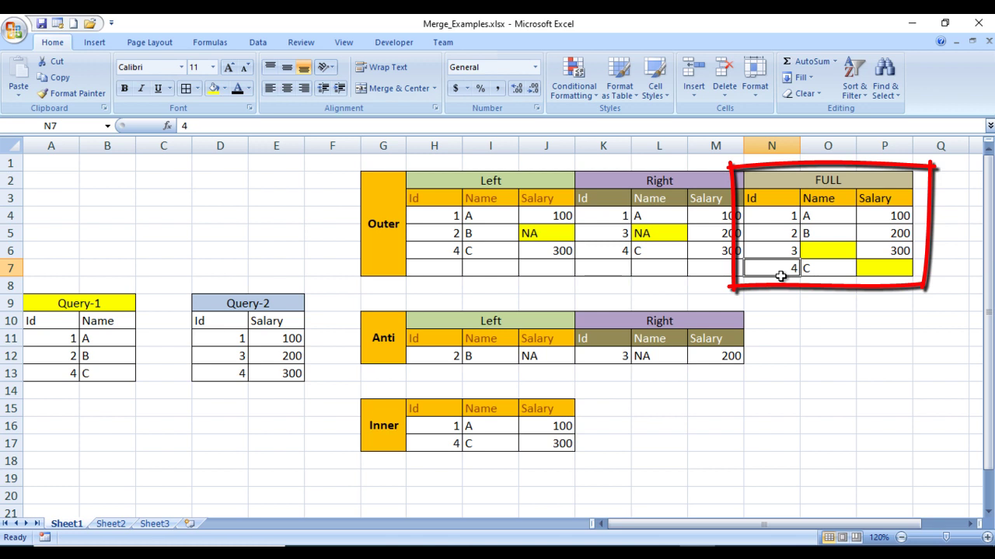
pyautogui.click(821, 216)
pyautogui.click(892, 217)
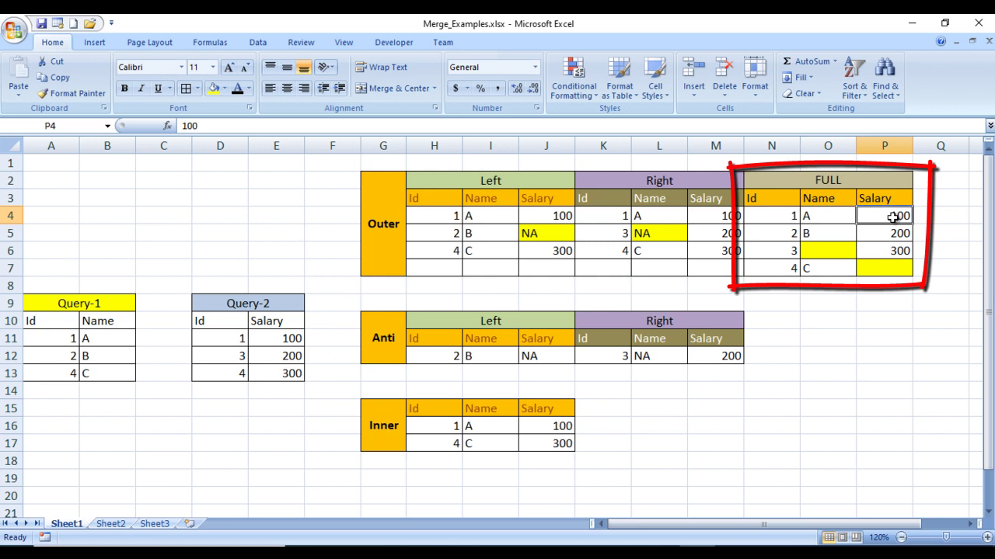
pyautogui.click(777, 233)
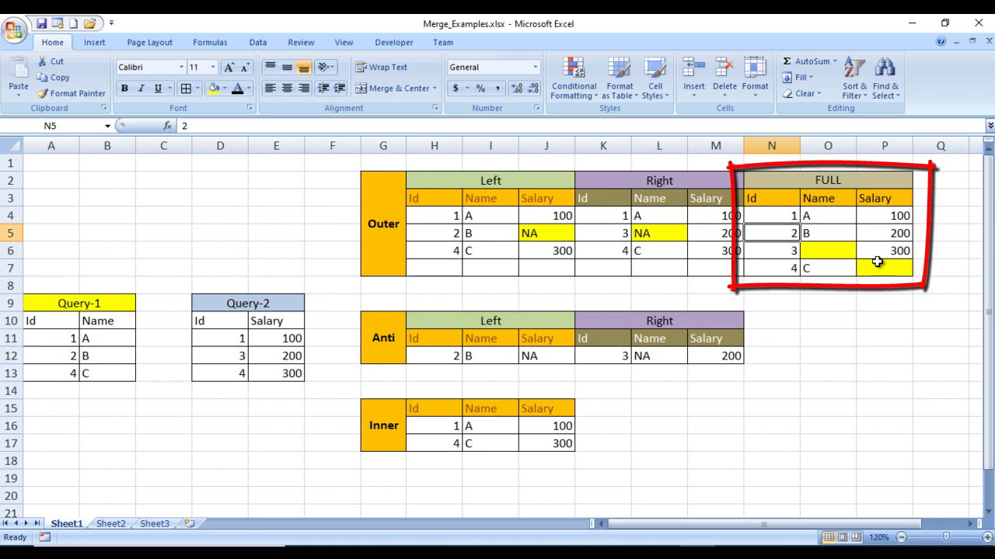
# Step: Clear the Salary of Id 2 in the Full Outer table and fill that cell yellow
pyautogui.click(888, 233)
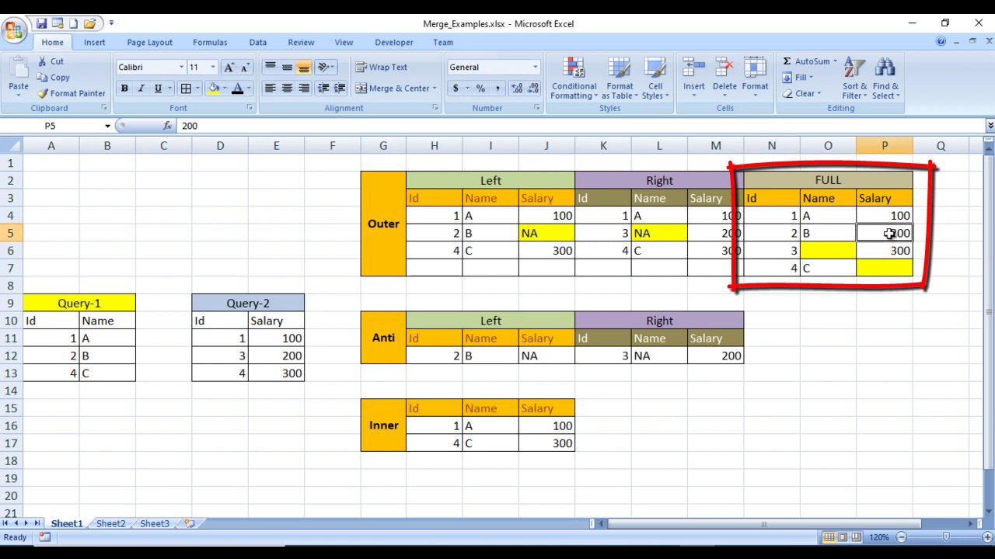
pyautogui.press('Delete')
pyautogui.click(889, 250)
pyautogui.click(883, 234)
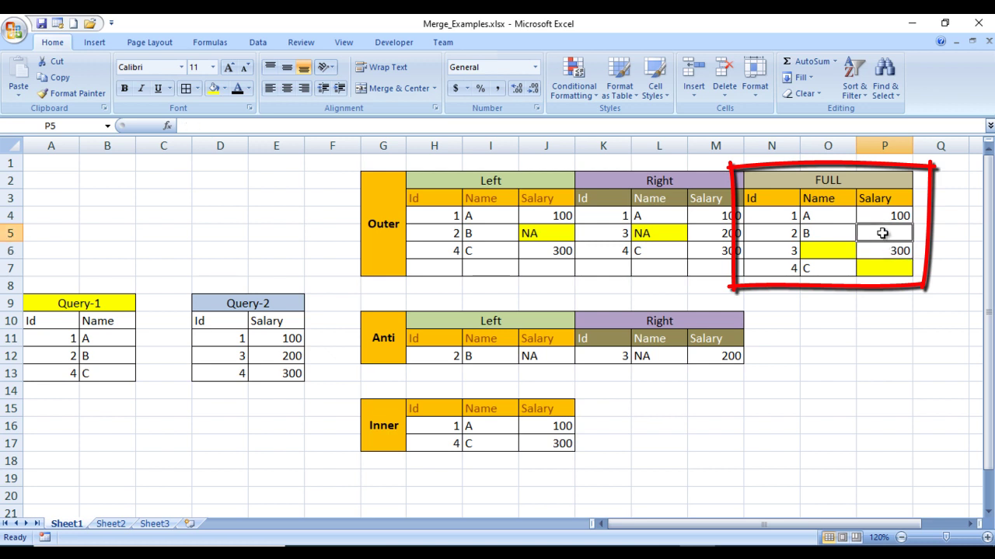
pyautogui.click(214, 90)
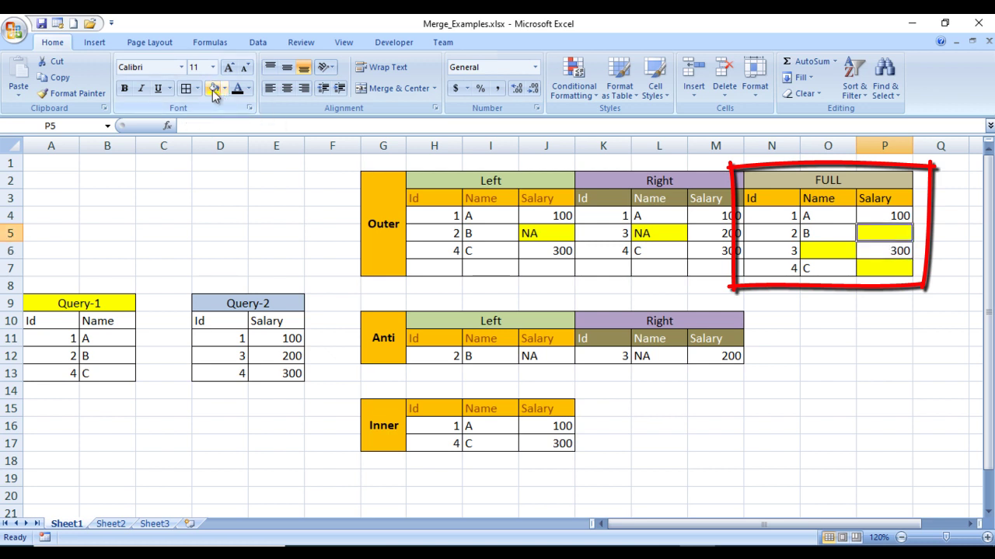
# Step: In the Full Outer table, enter a Salary of 300 for Id 4 and 200 for Id 3
pyautogui.click(880, 265)
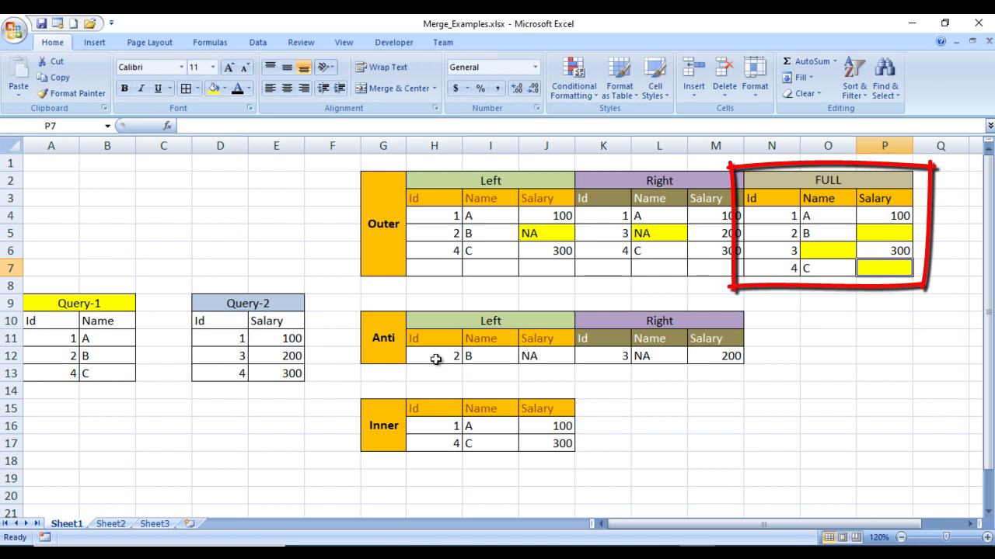
pyautogui.write('300')
pyautogui.press('Return')
pyautogui.press('Up')
pyautogui.press('Up')
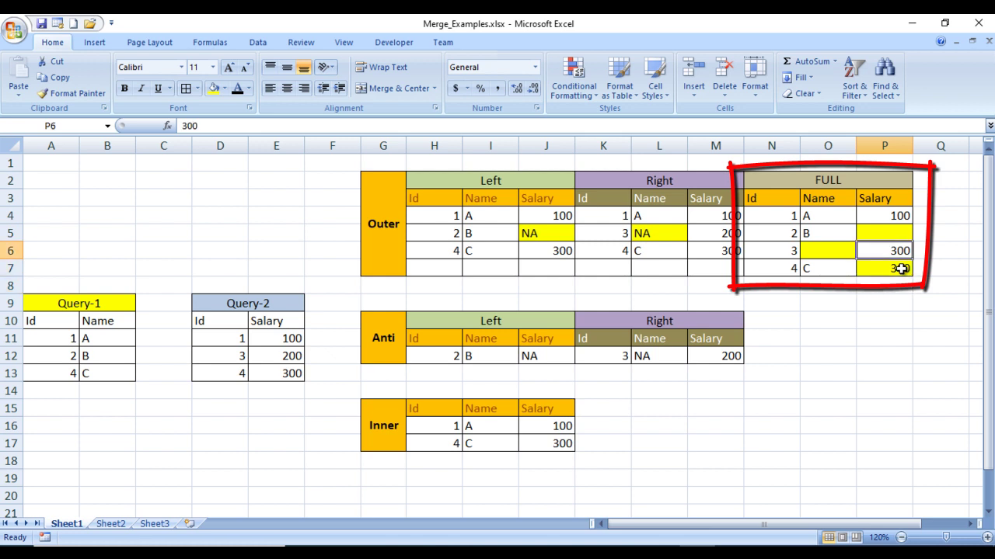
pyautogui.write('200')
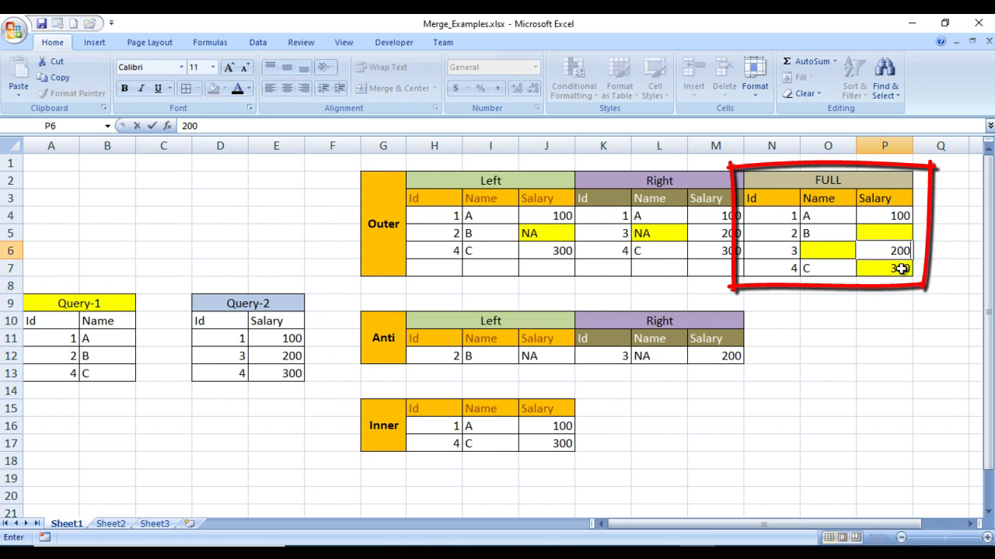
pyautogui.press('Return')
pyautogui.click(893, 340)
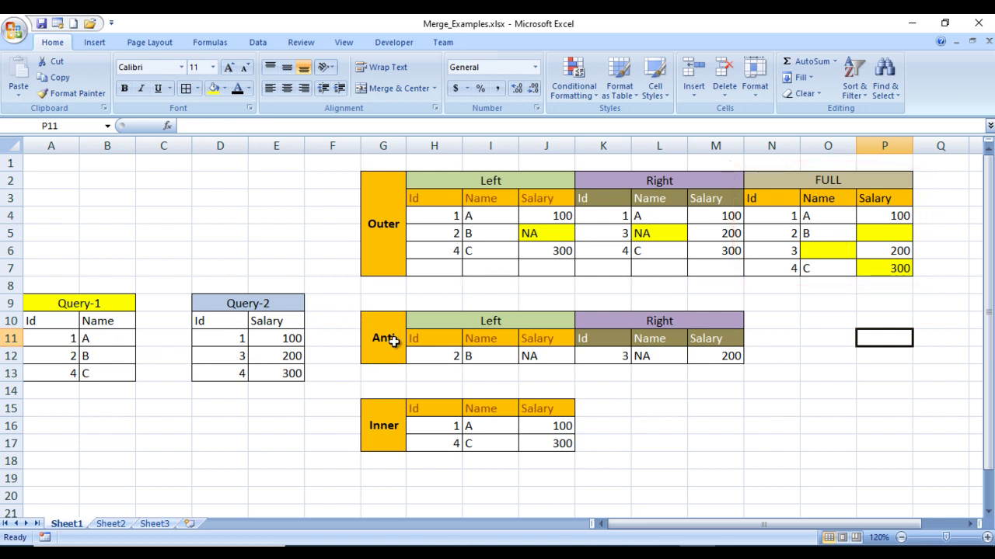
# Step: Examine the Left Anti, Right Anti and Inner example tables against the two source queries
pyautogui.click(489, 322)
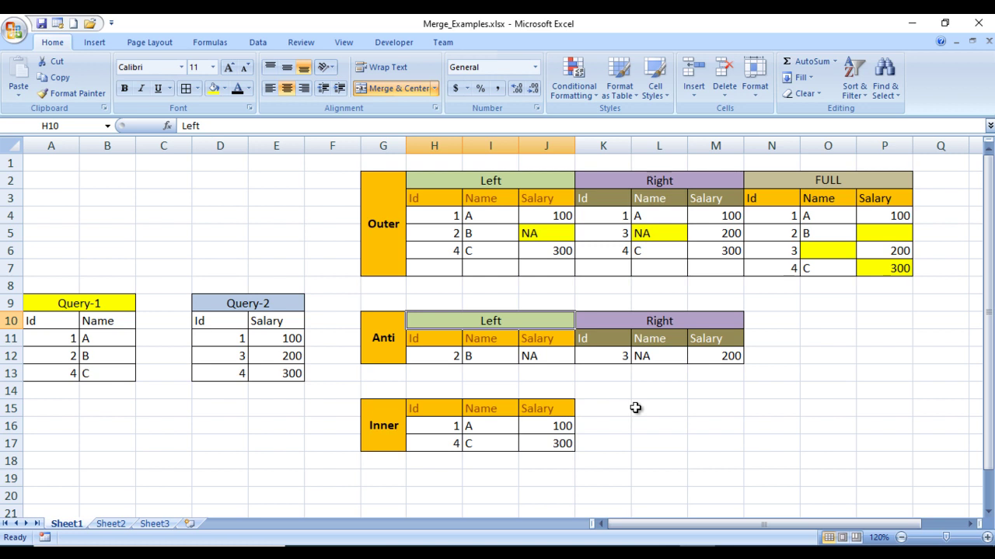
pyautogui.click(662, 321)
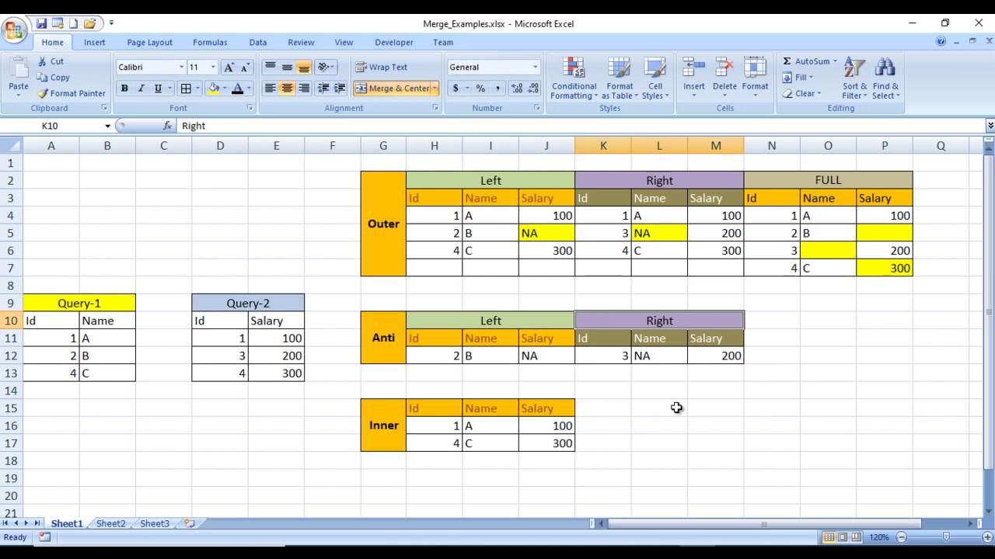
pyautogui.click(451, 432)
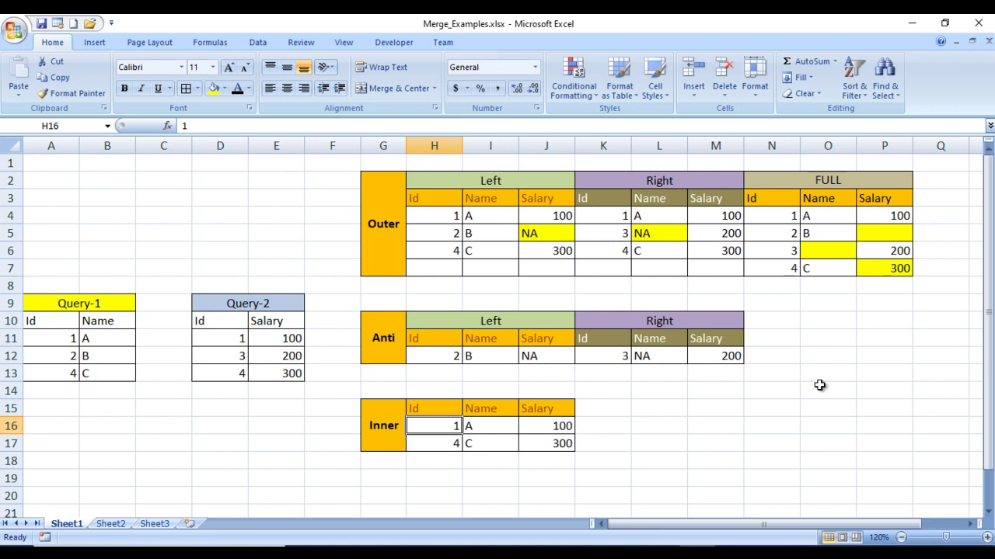
# Step: Switch to the Power Query Editor, set the merge's join kind to Inner (only matching rows) and apply the merge
pyautogui.click(625, 556)
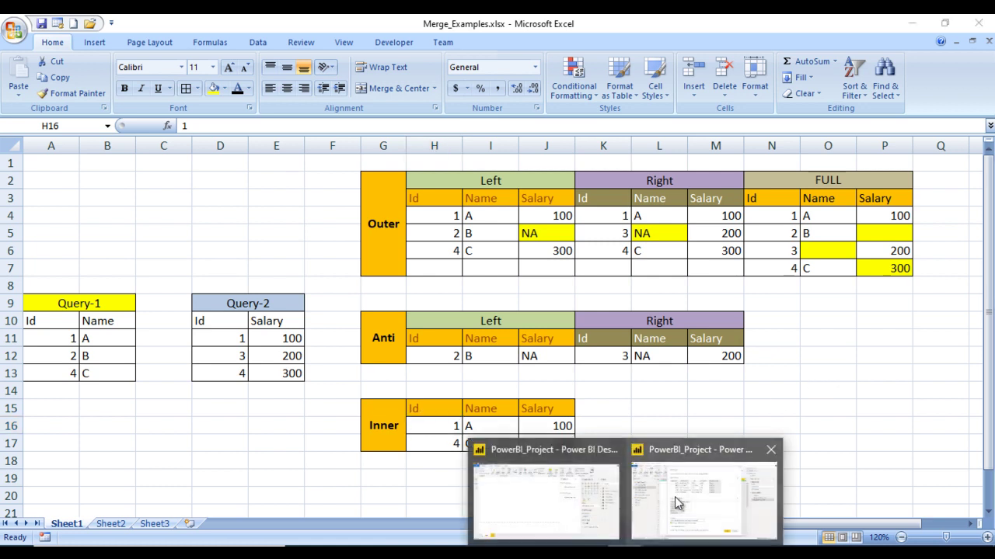
pyautogui.click(685, 484)
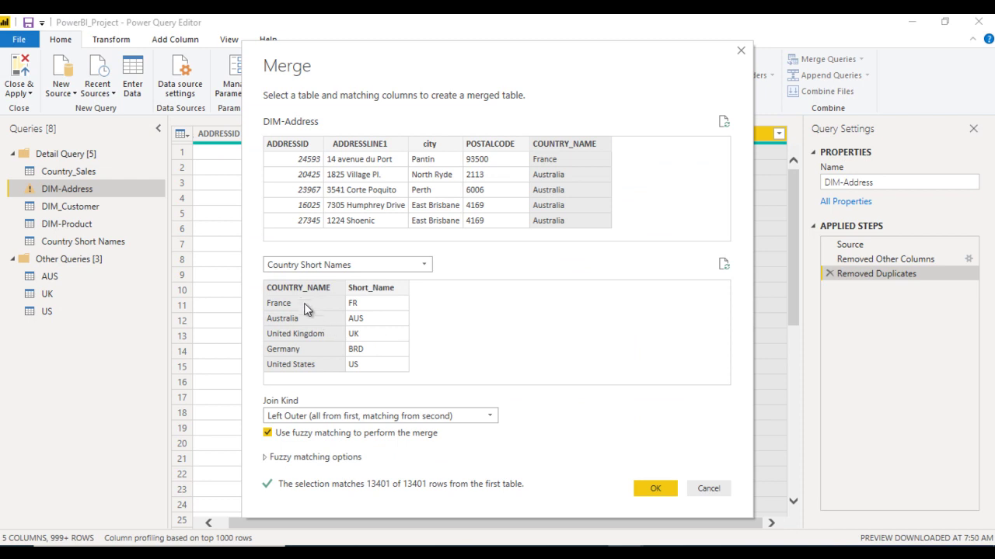
pyautogui.click(314, 417)
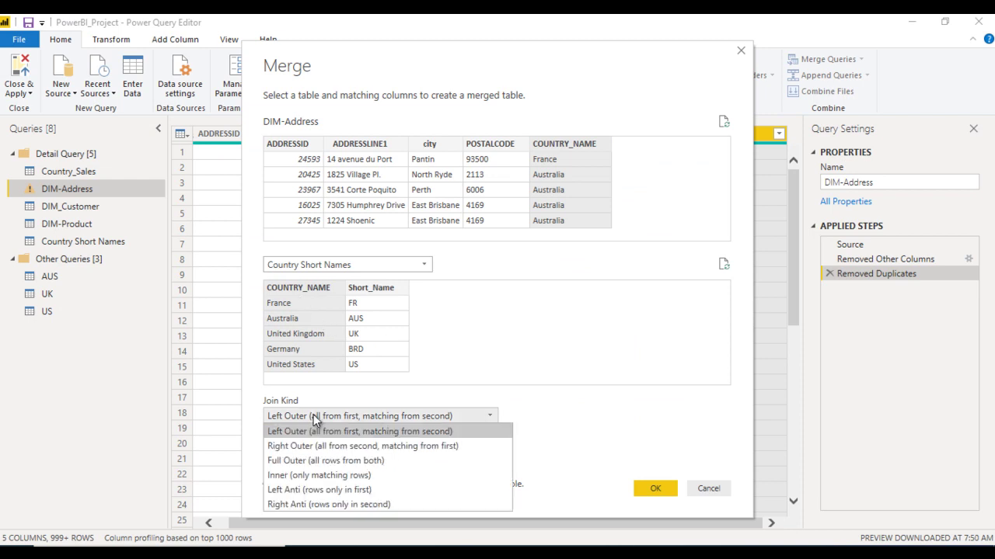
pyautogui.click(323, 477)
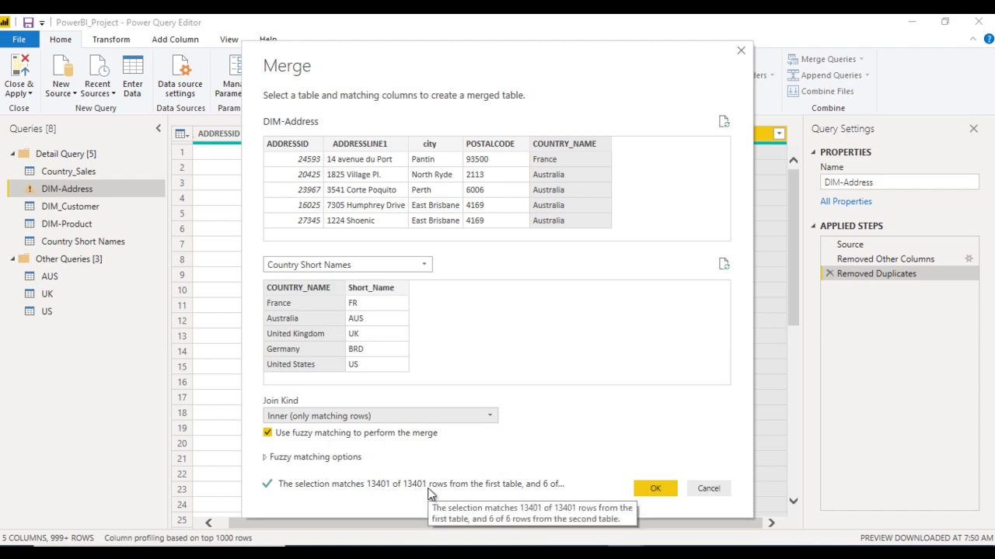
pyautogui.click(655, 488)
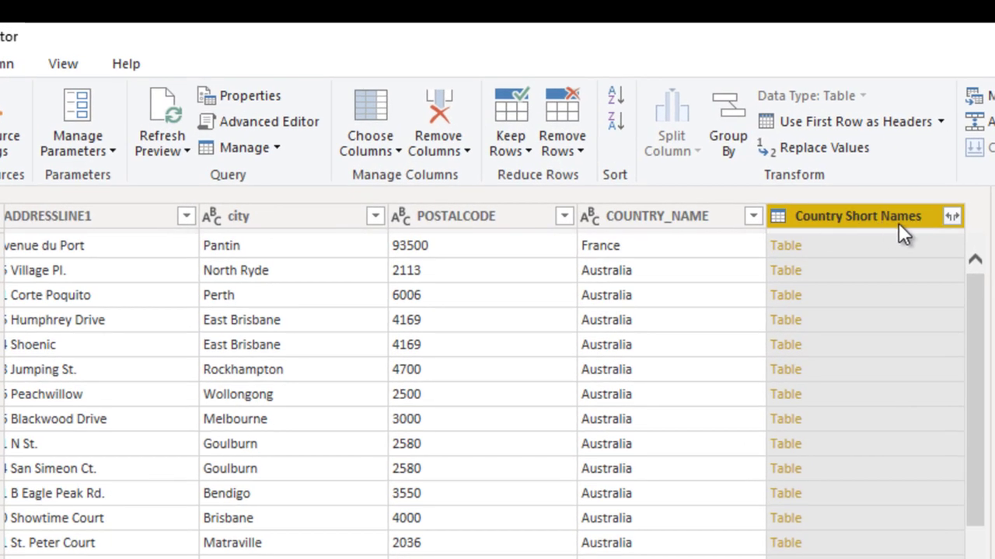
# Step: Expand the Country Short Names column to Short_Name only, excluding COUNTRY_NAME and keeping the original column name as prefix, and check the expanded column
pyautogui.click(950, 216)
pyautogui.press('Return')
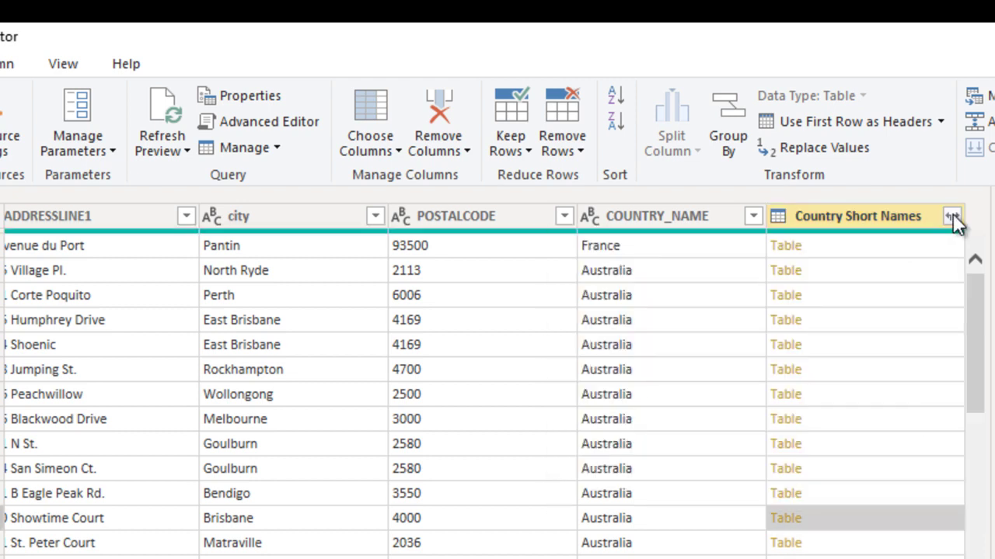
pyautogui.click(952, 217)
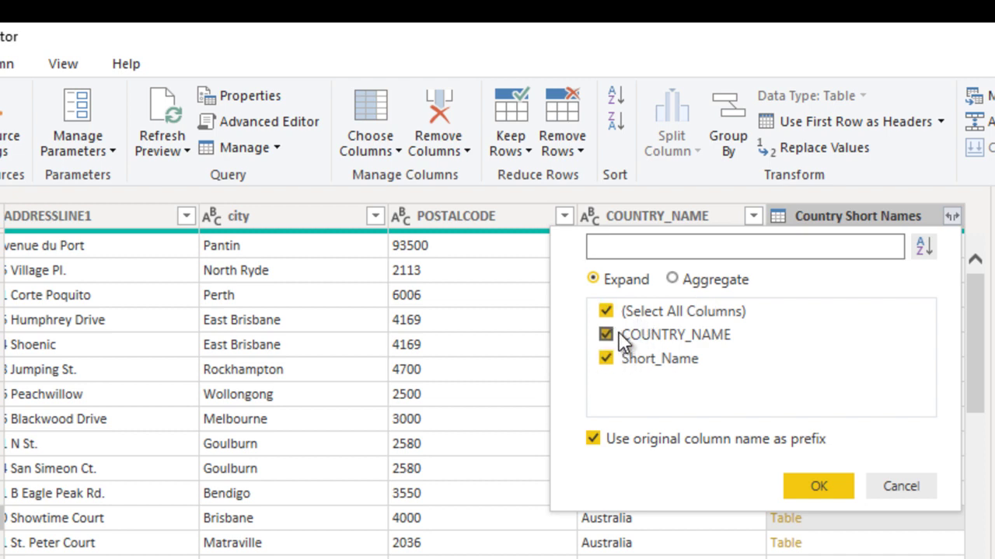
pyautogui.click(610, 279)
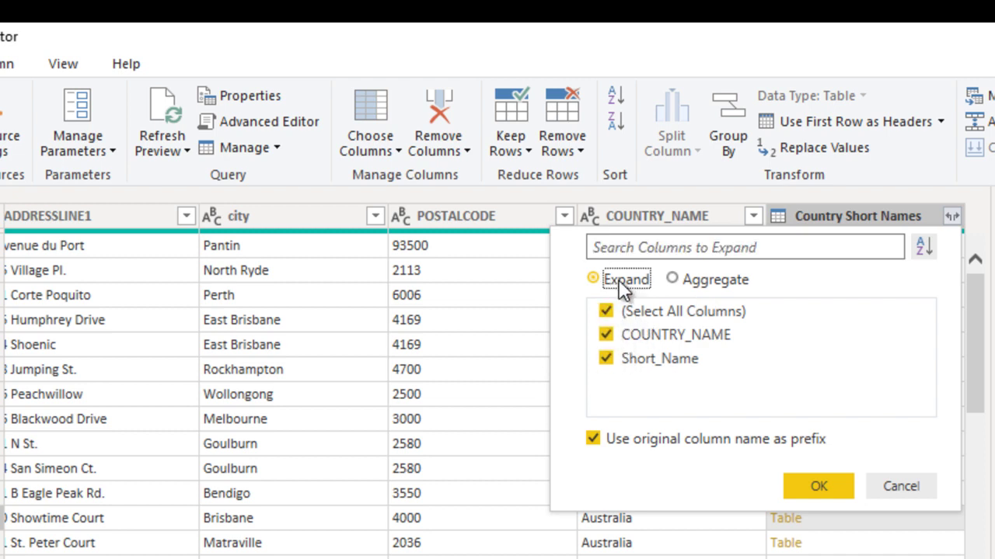
pyautogui.click(695, 278)
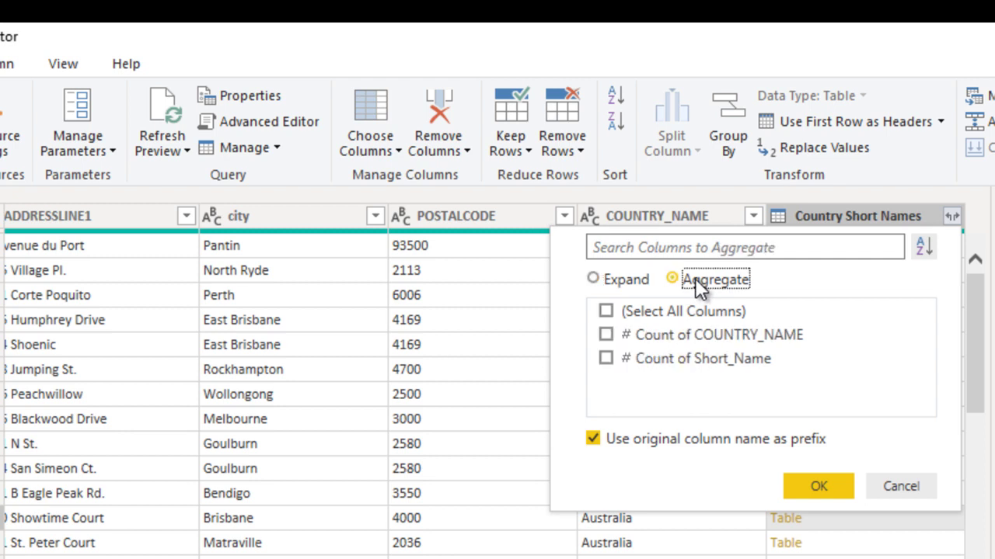
pyautogui.click(611, 279)
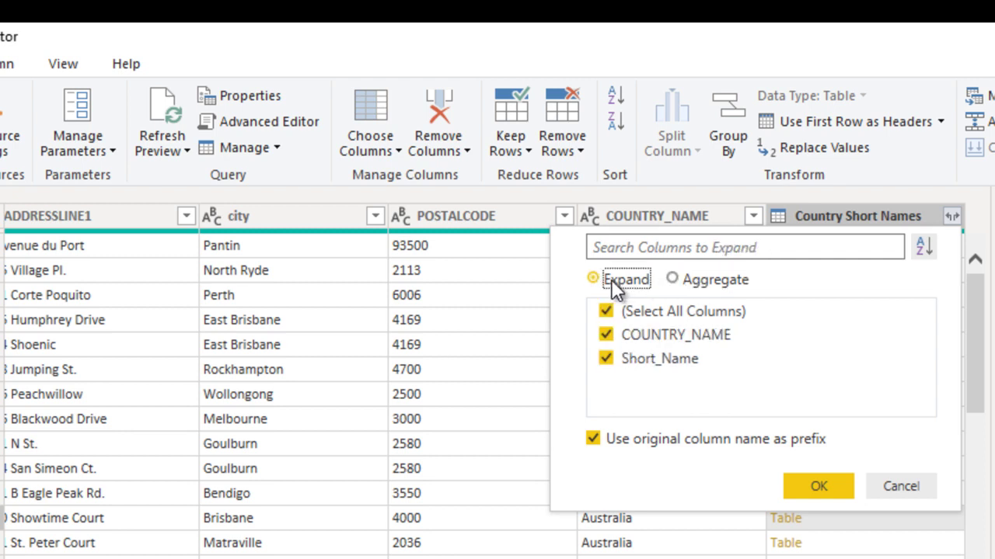
pyautogui.click(642, 335)
pyautogui.click(818, 486)
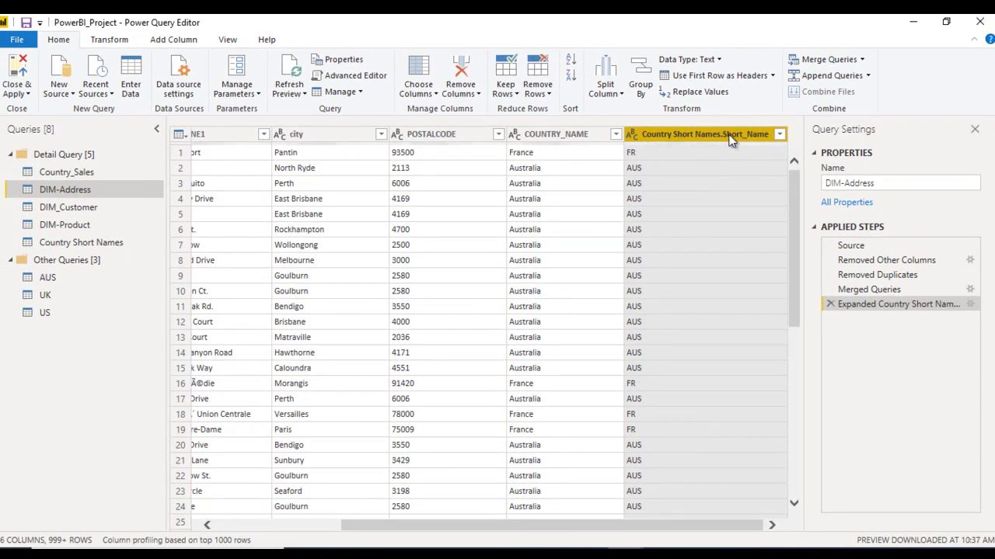
pyautogui.click(746, 248)
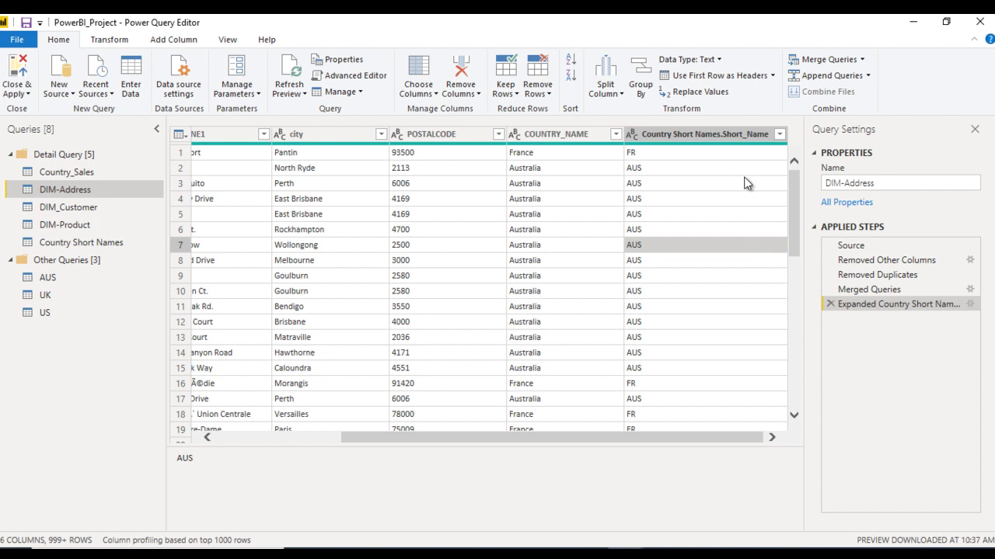
pyautogui.click(718, 133)
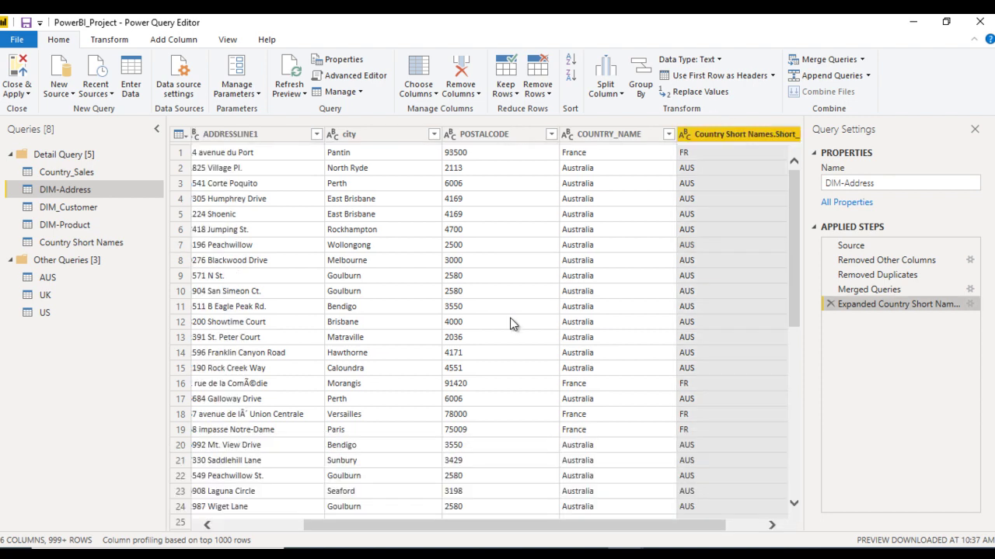
# Step: Switch to the Merge Queries presentation in PowerPoint and show its closing slide
pyautogui.click(590, 545)
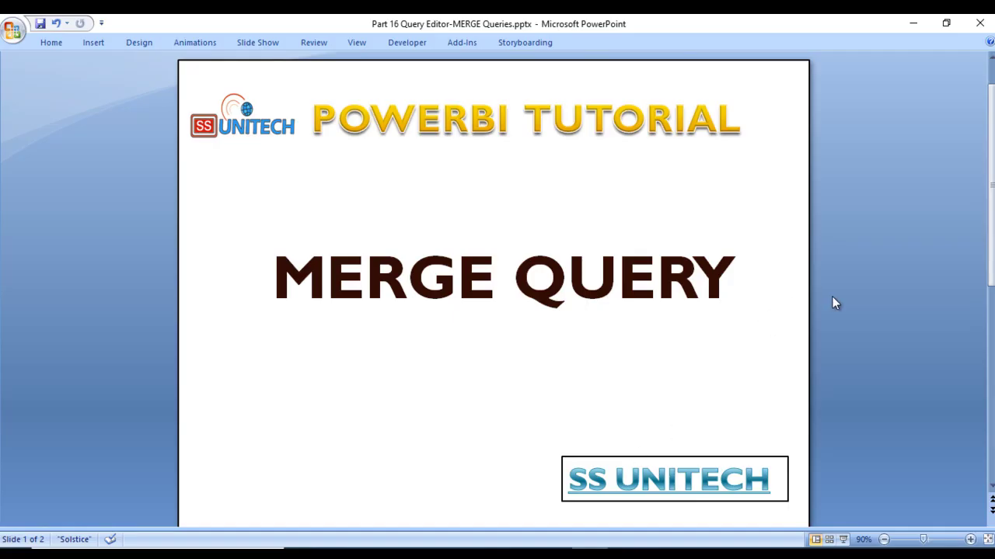
pyautogui.scroll(-3, 847, 301)
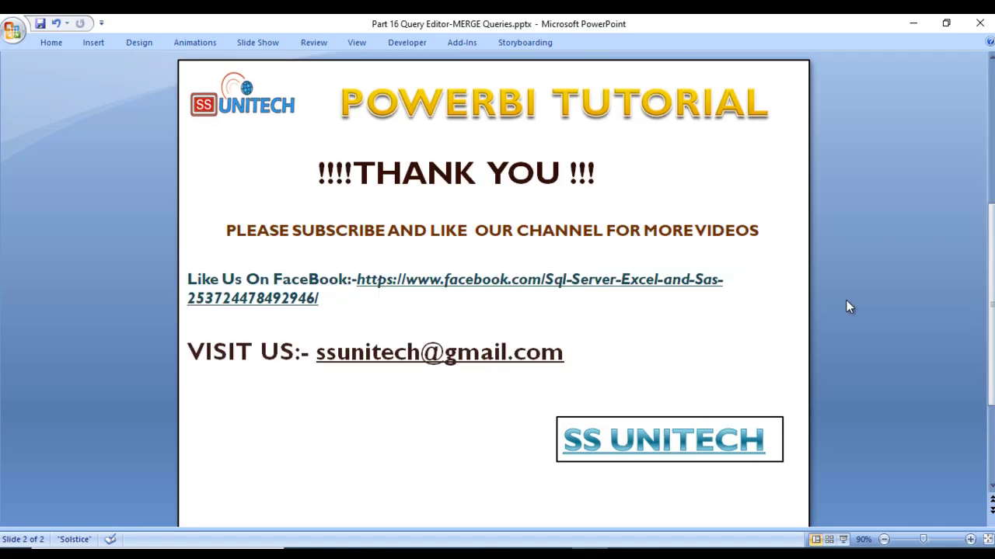